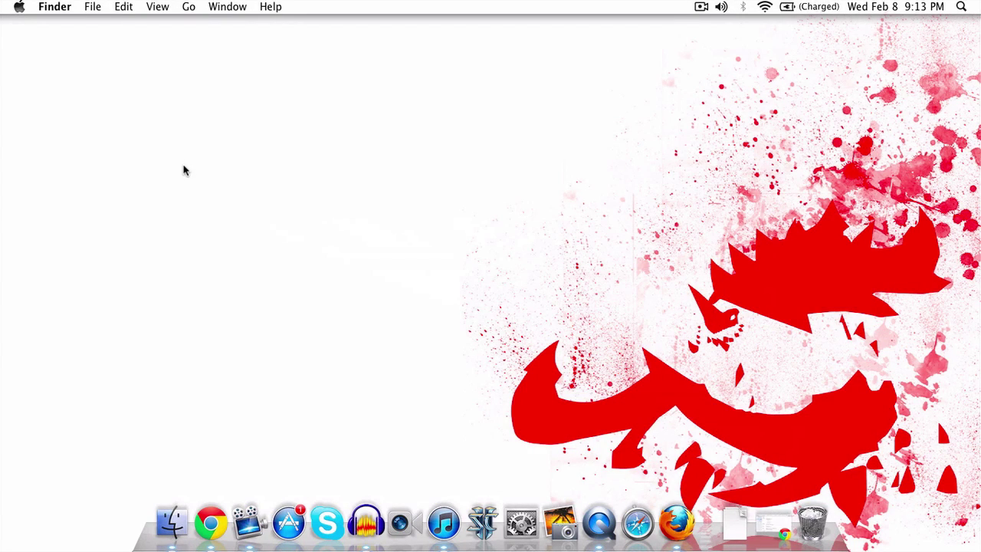
Restore the minimized Chrome 'Preferences - Basics' window from the Dock
left_click(789, 525)
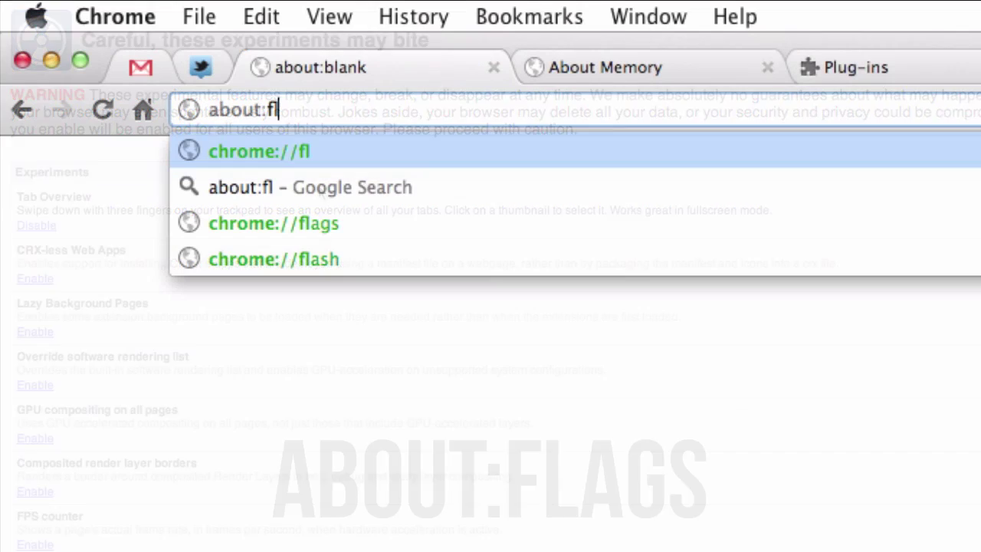
Complete the address 'about:flags' and load the Chrome experiments page
type("ags")
key("Return")
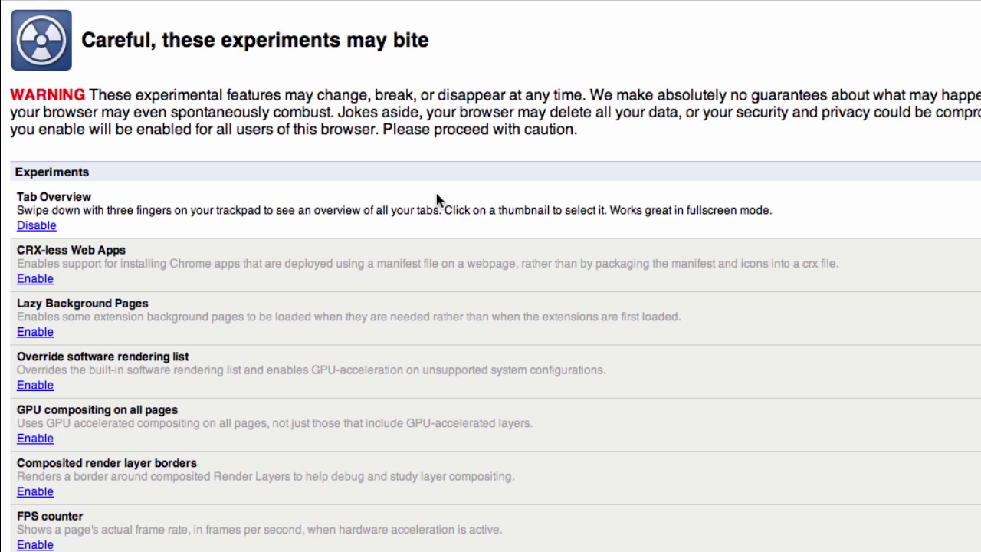
scroll(436, 194, "down", 5)
scroll(436, 193, "down", 3)
scroll(437, 199, "down", 10)
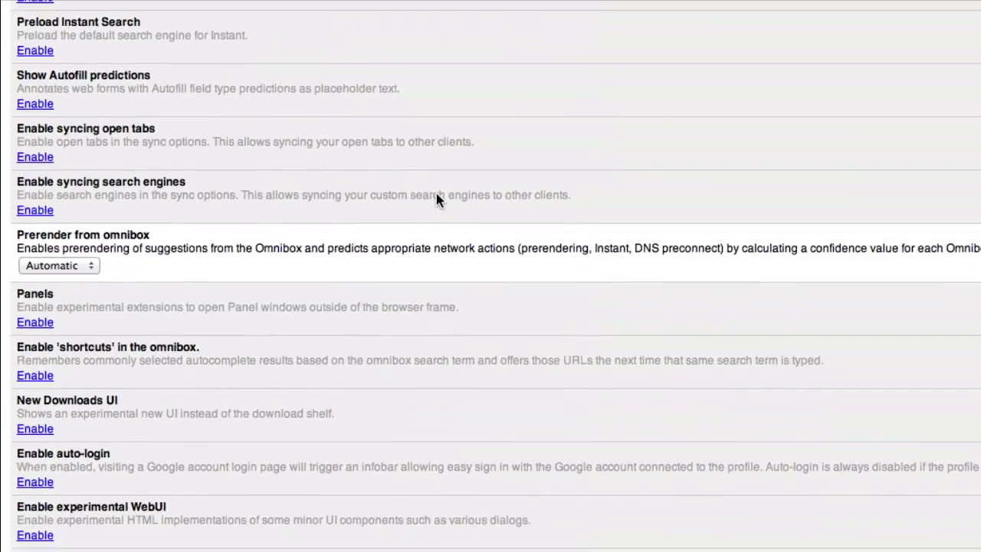
scroll(437, 199, "down", 4)
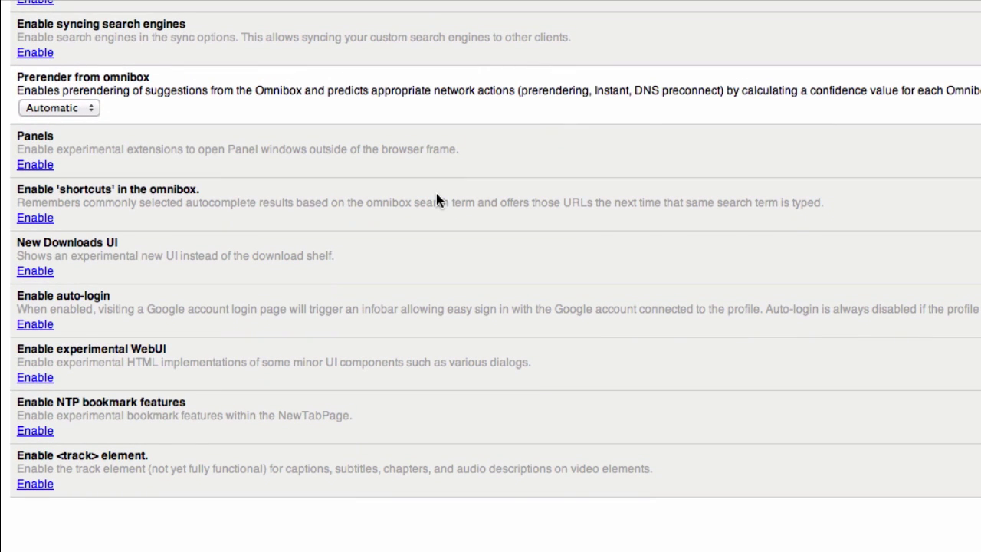
scroll(436, 199, "up", 5)
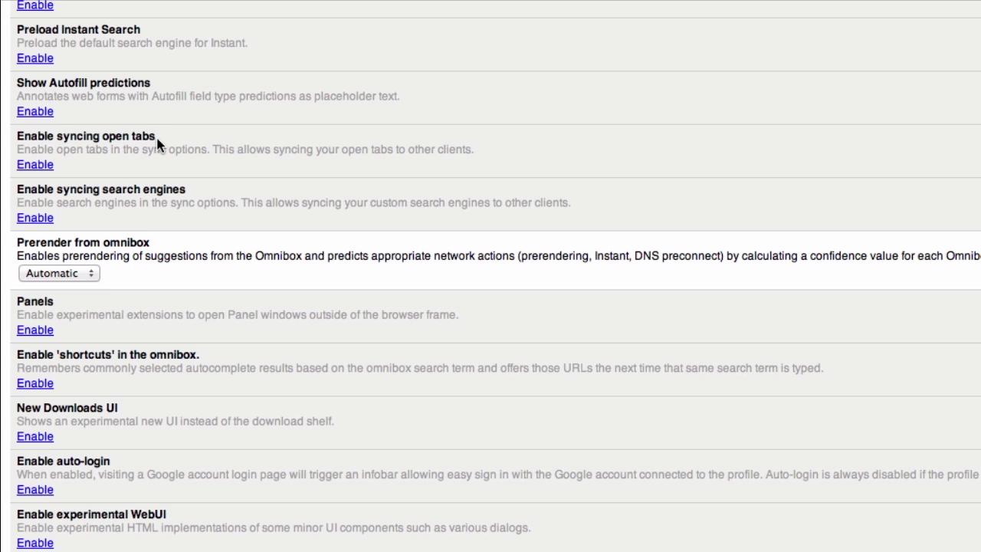
scroll(157, 142, "up", 10)
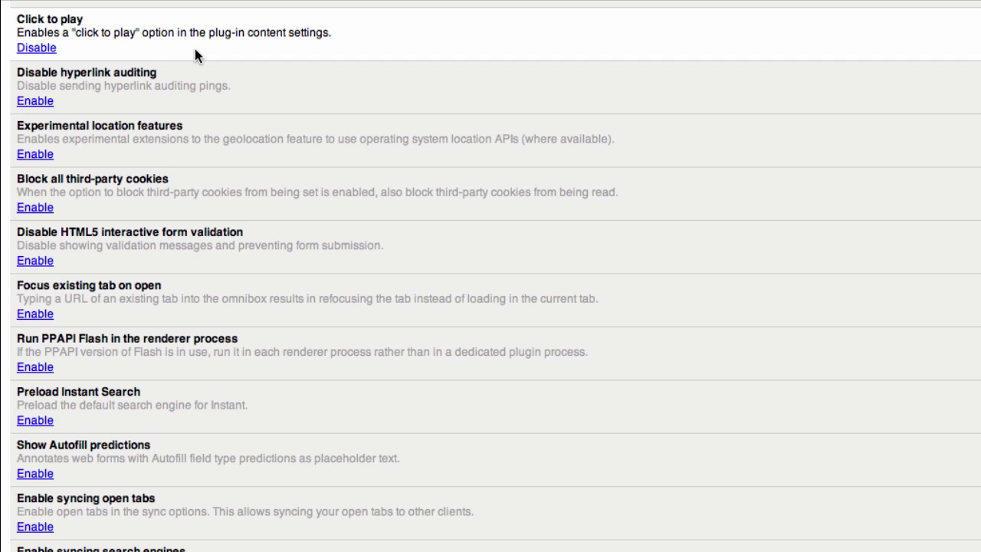
scroll(195, 53, "up", 10)
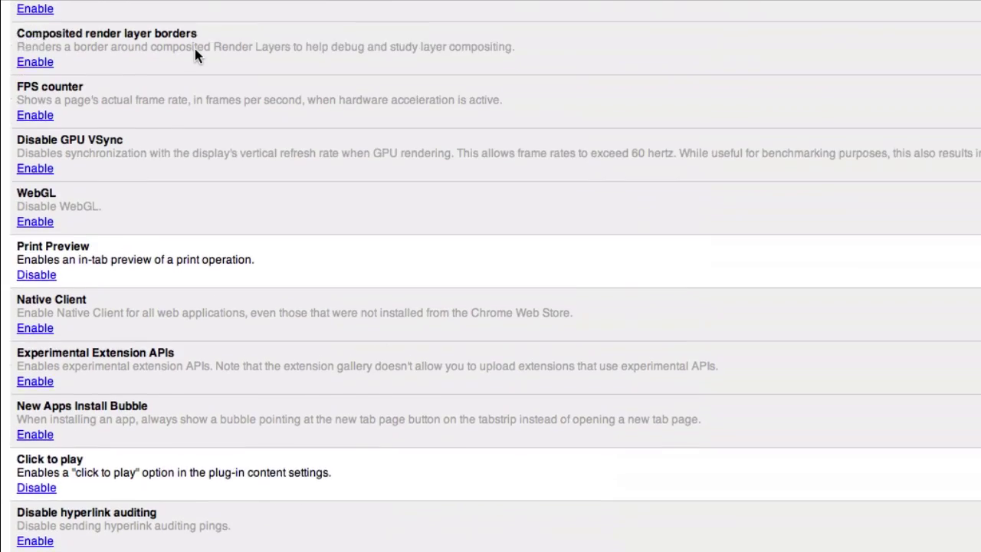
scroll(194, 53, "up", 9)
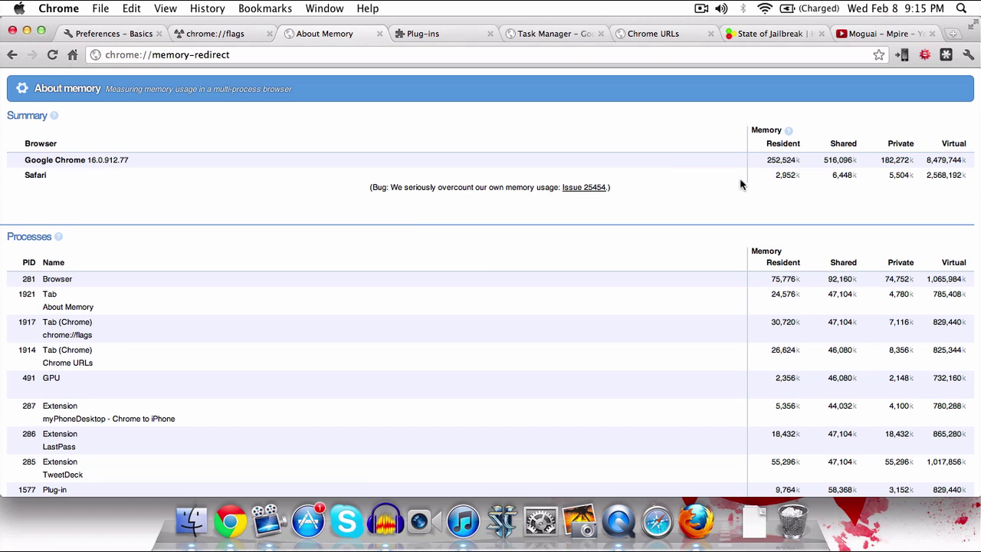
Scroll through the About Memory Processes table to review per-process memory use
scroll(740, 184, "down", 3)
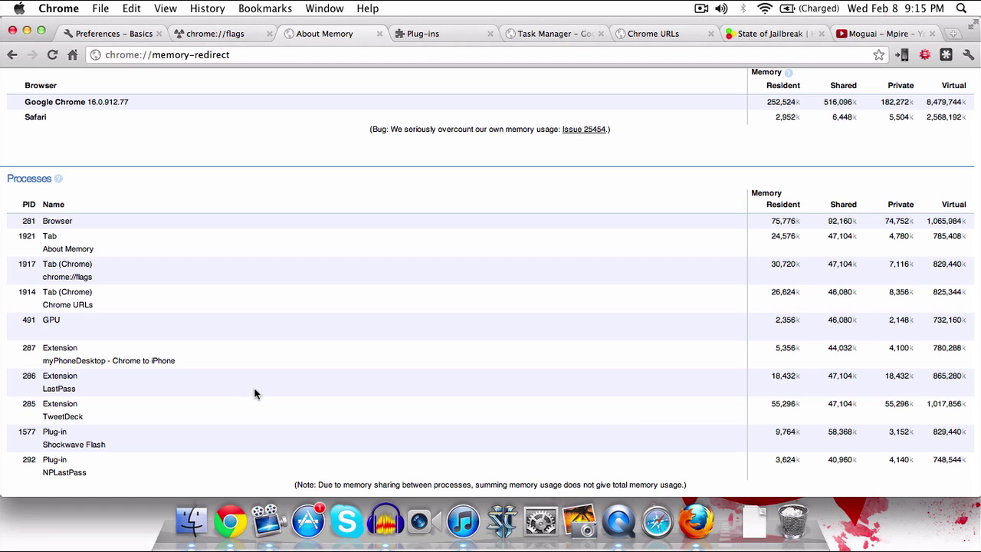
scroll(256, 394, "up", 2)
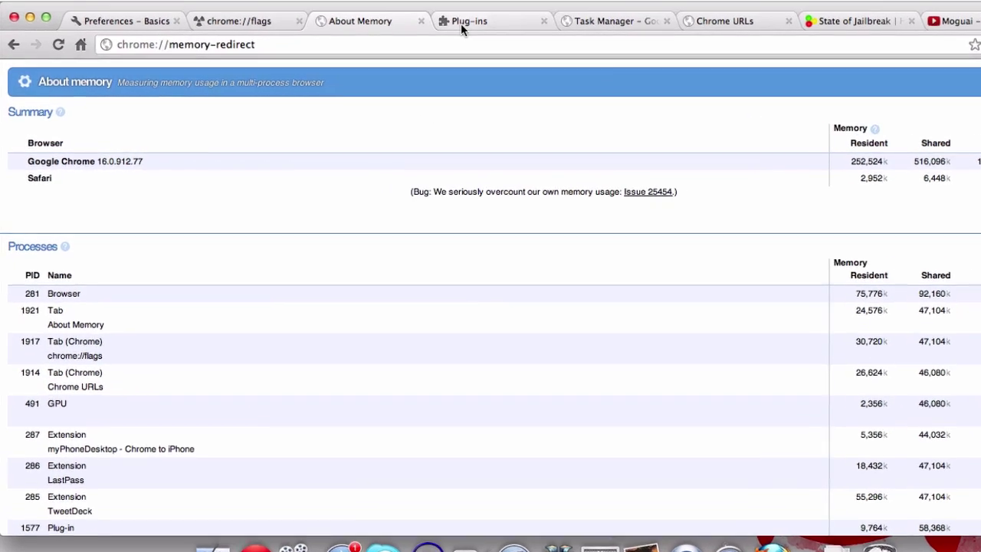
Show the Plug-ins page with full details and review the Flash and Java entries
left_click(414, 35)
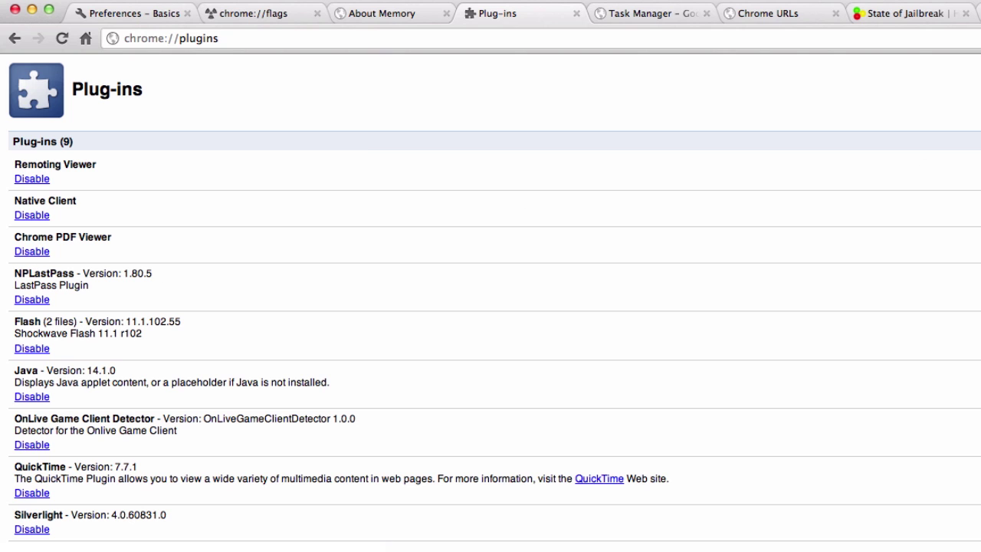
left_click(977, 141)
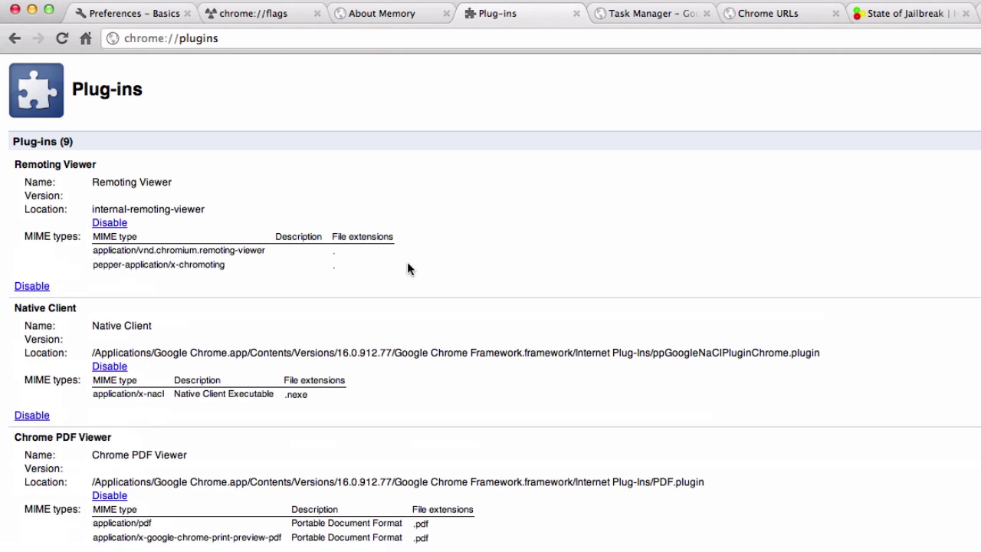
scroll(409, 268, "down", 10)
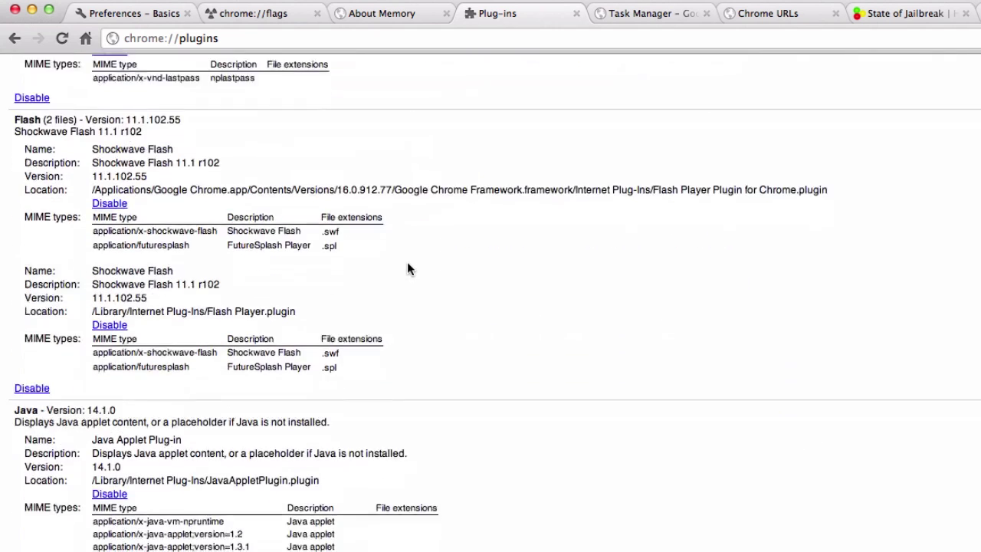
scroll(407, 265, "up", 2)
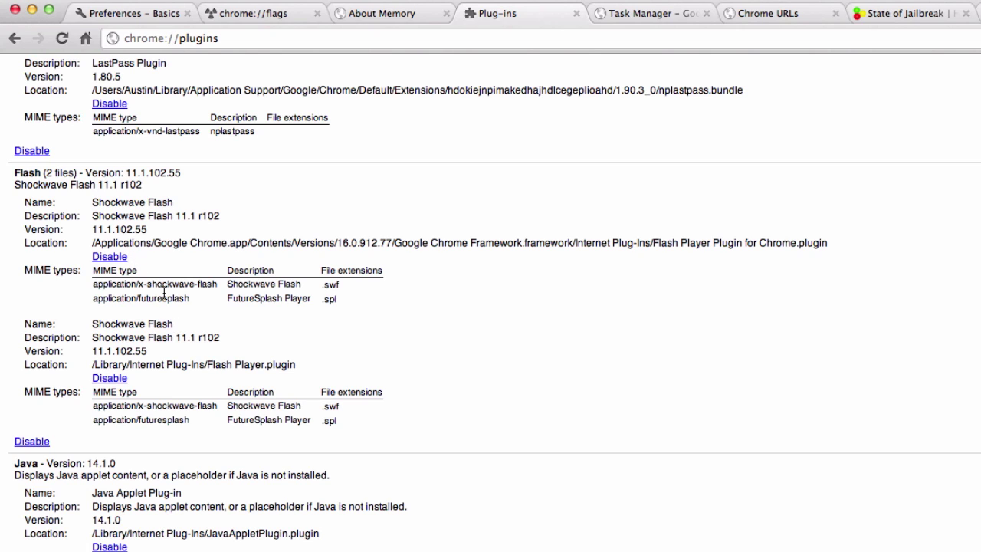
scroll(163, 292, "down", 1)
scroll(200, 212, "down", 3)
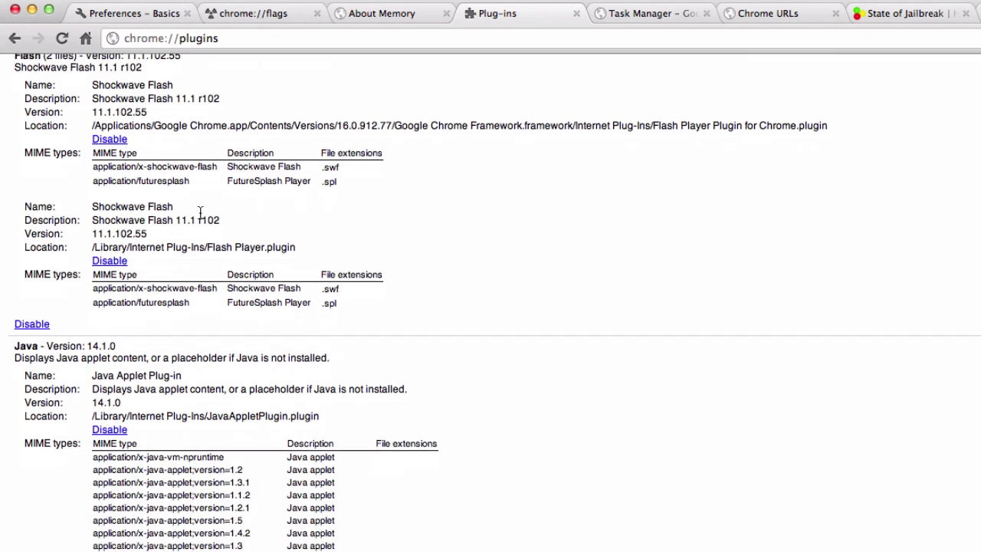
scroll(200, 212, "up", 3)
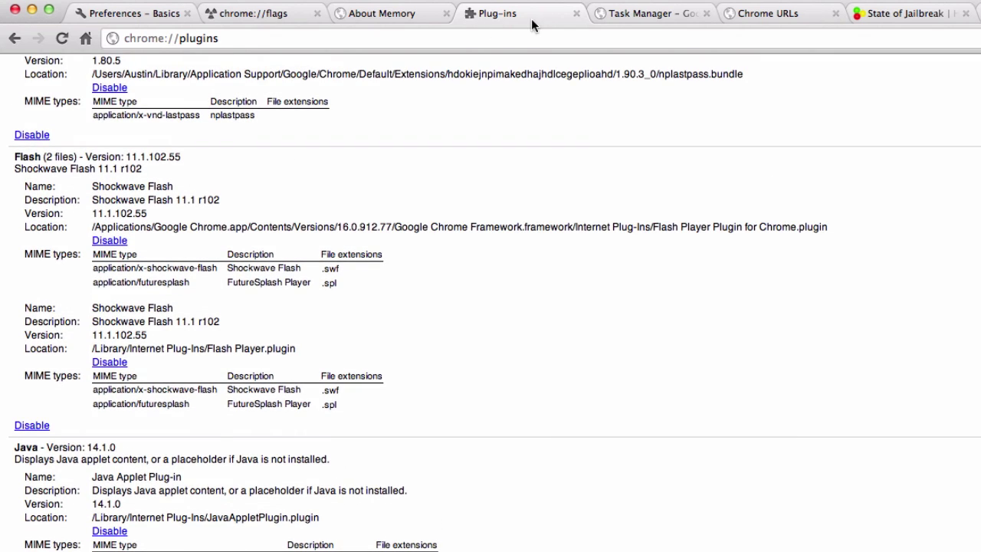
In Task Manager, end the State of Jailbreak process and close its crashed tab
left_click(609, 16)
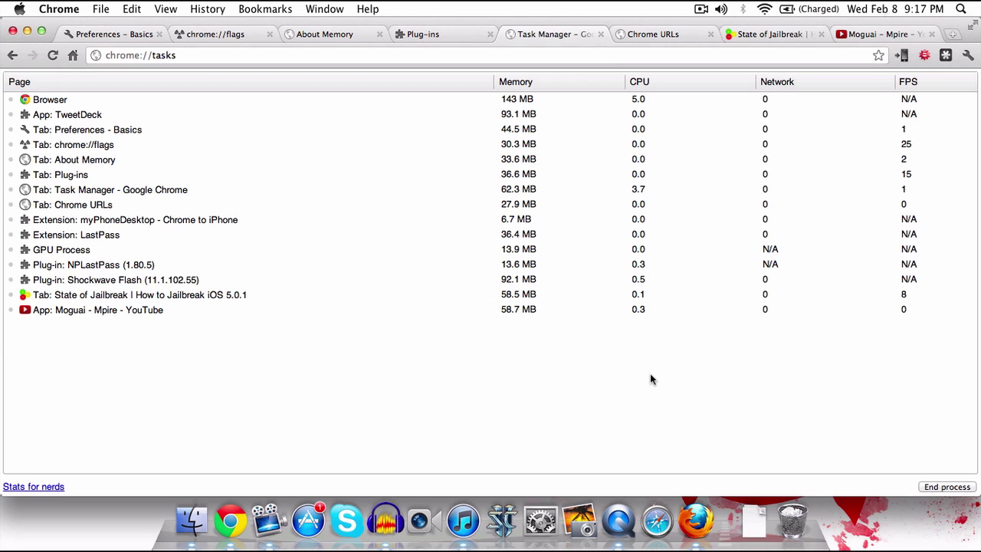
left_click(394, 300)
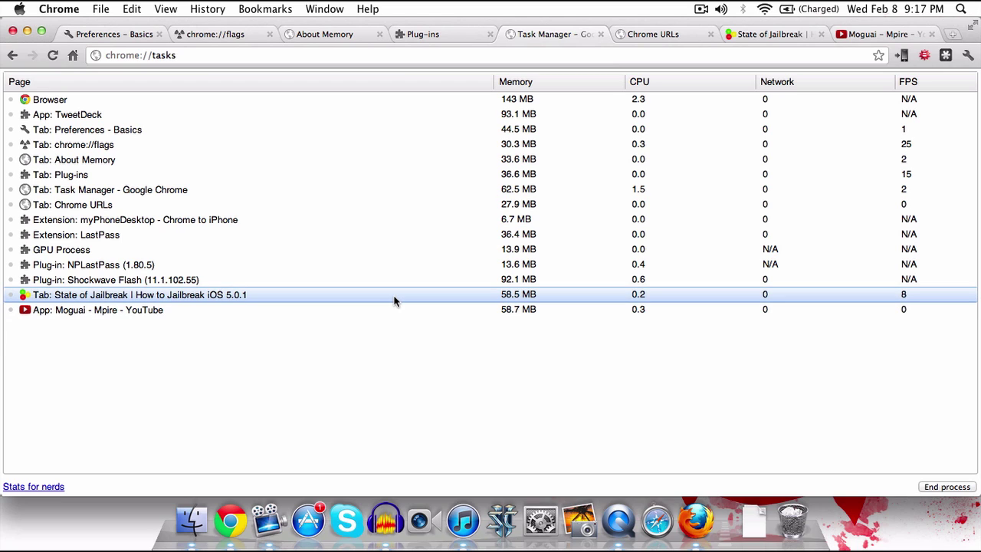
left_click(944, 489)
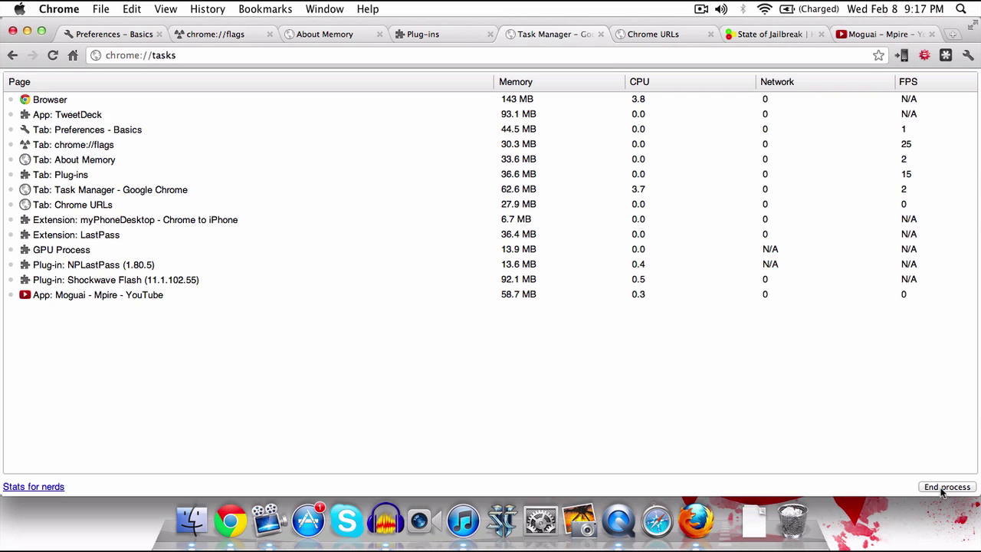
left_click(776, 36)
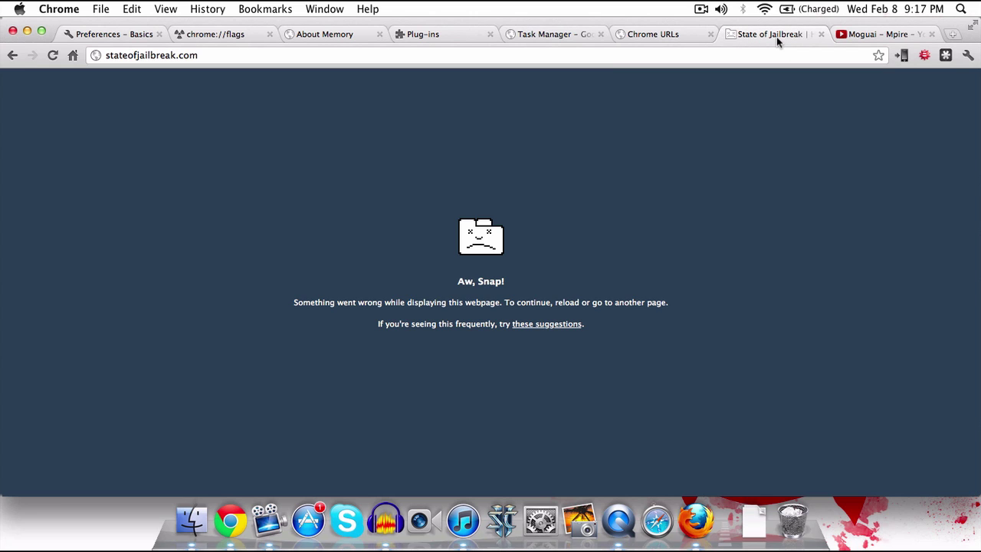
left_click(822, 35)
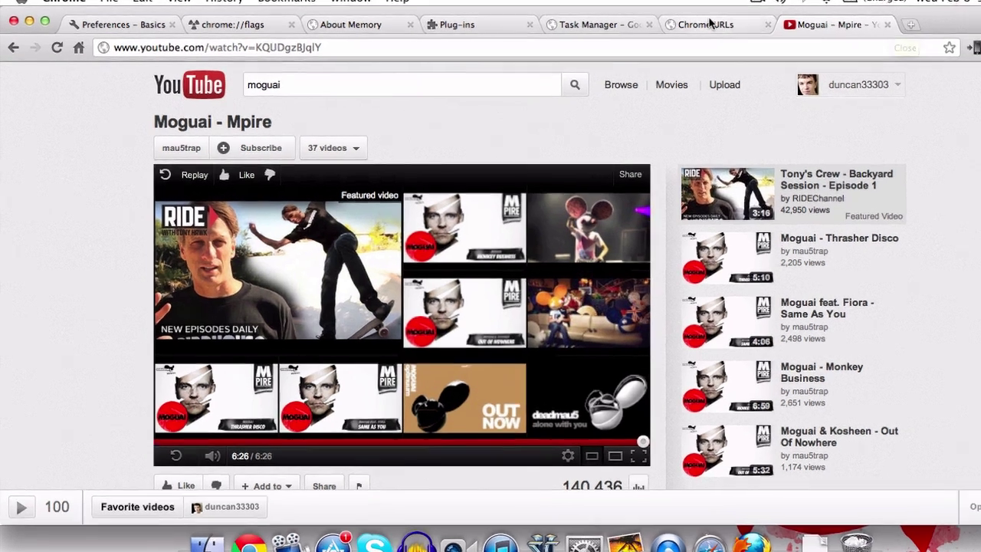
left_click(656, 34)
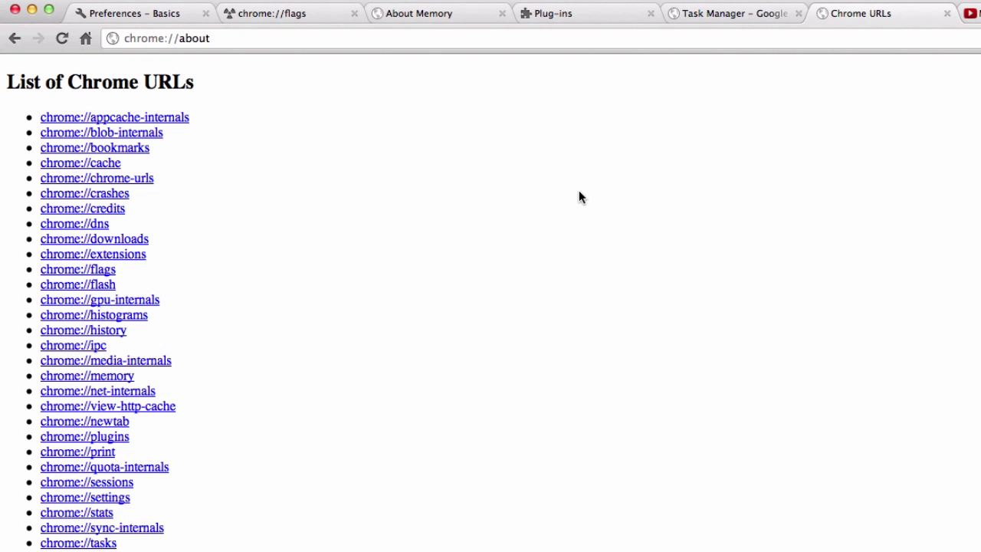
scroll(286, 237, "down", 2)
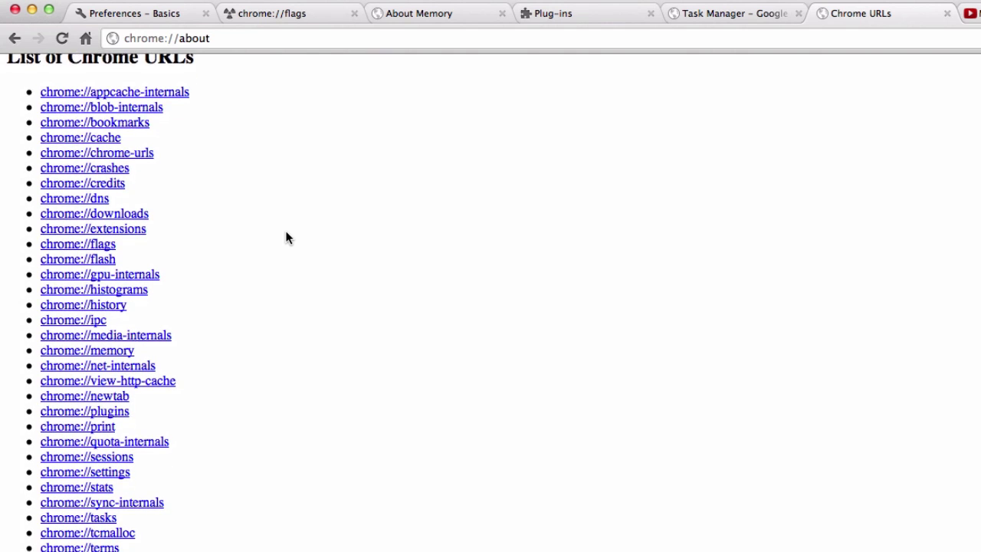
scroll(257, 215, "down", 1)
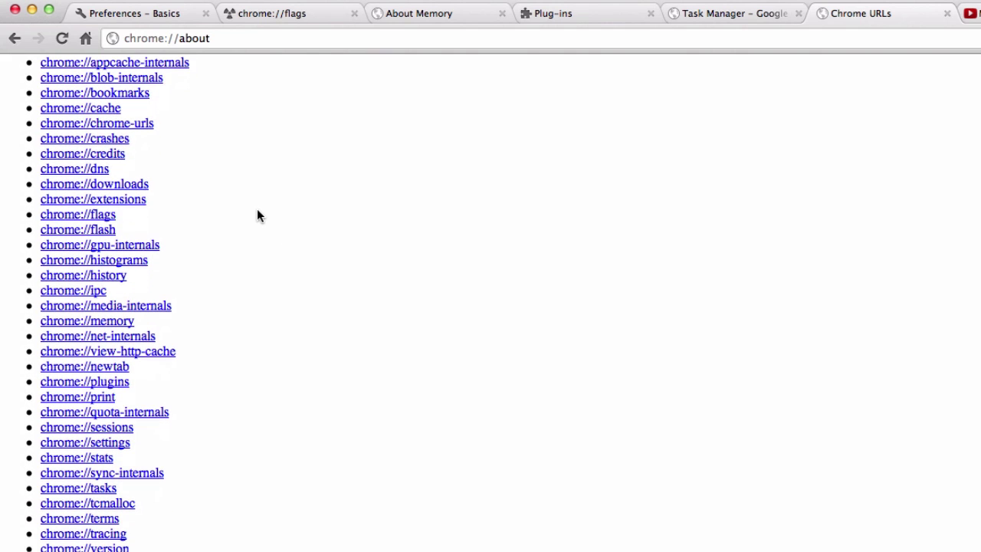
scroll(258, 210, "down", 3)
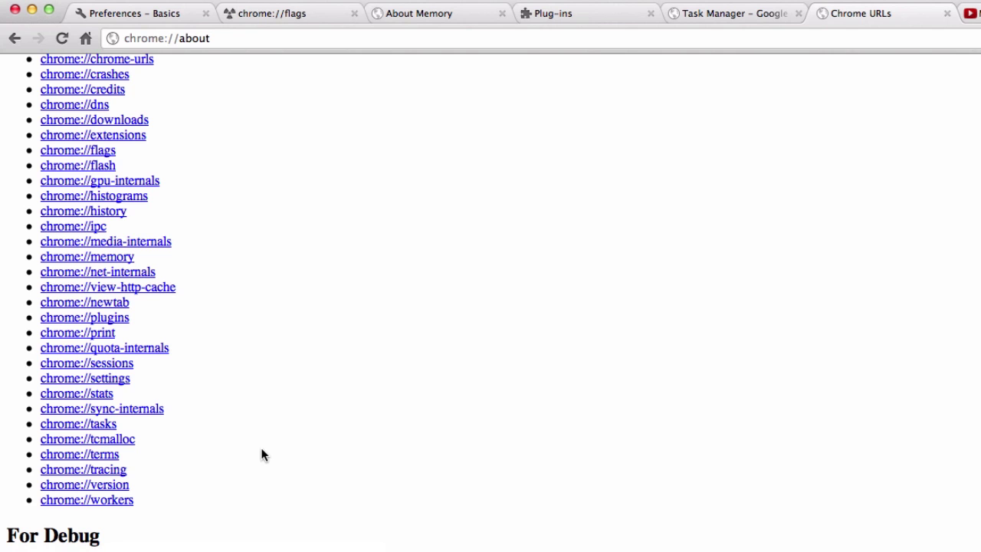
scroll(261, 455, "up", 4)
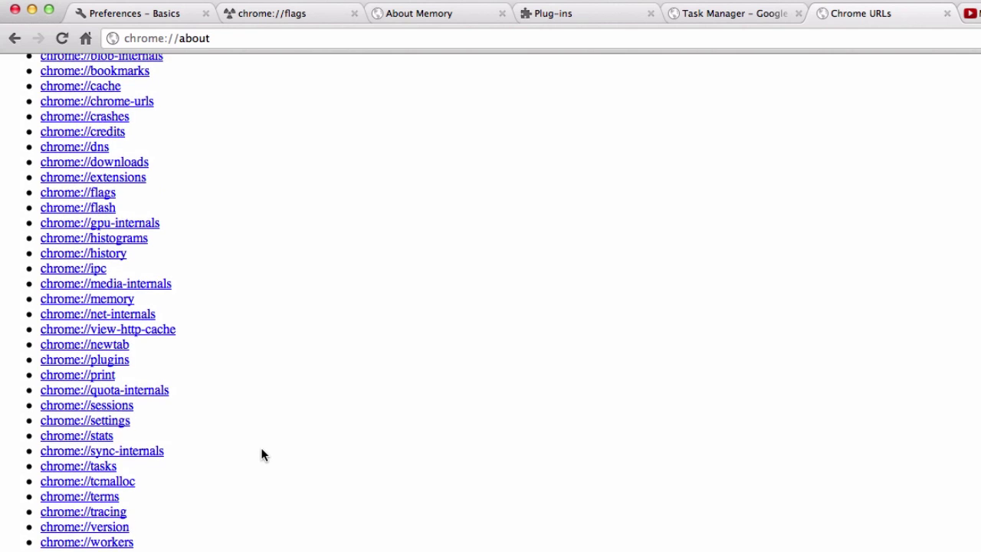
scroll(261, 455, "up", 2)
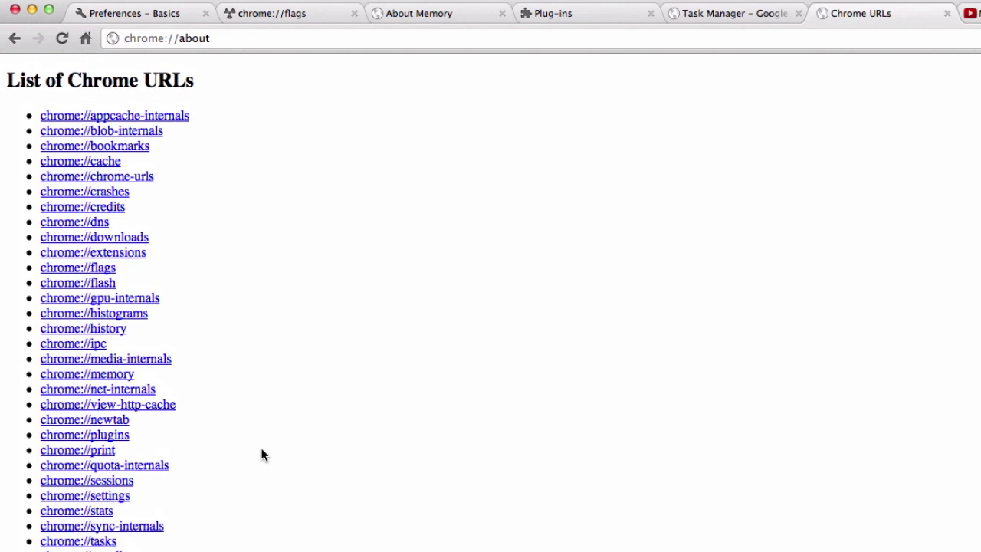